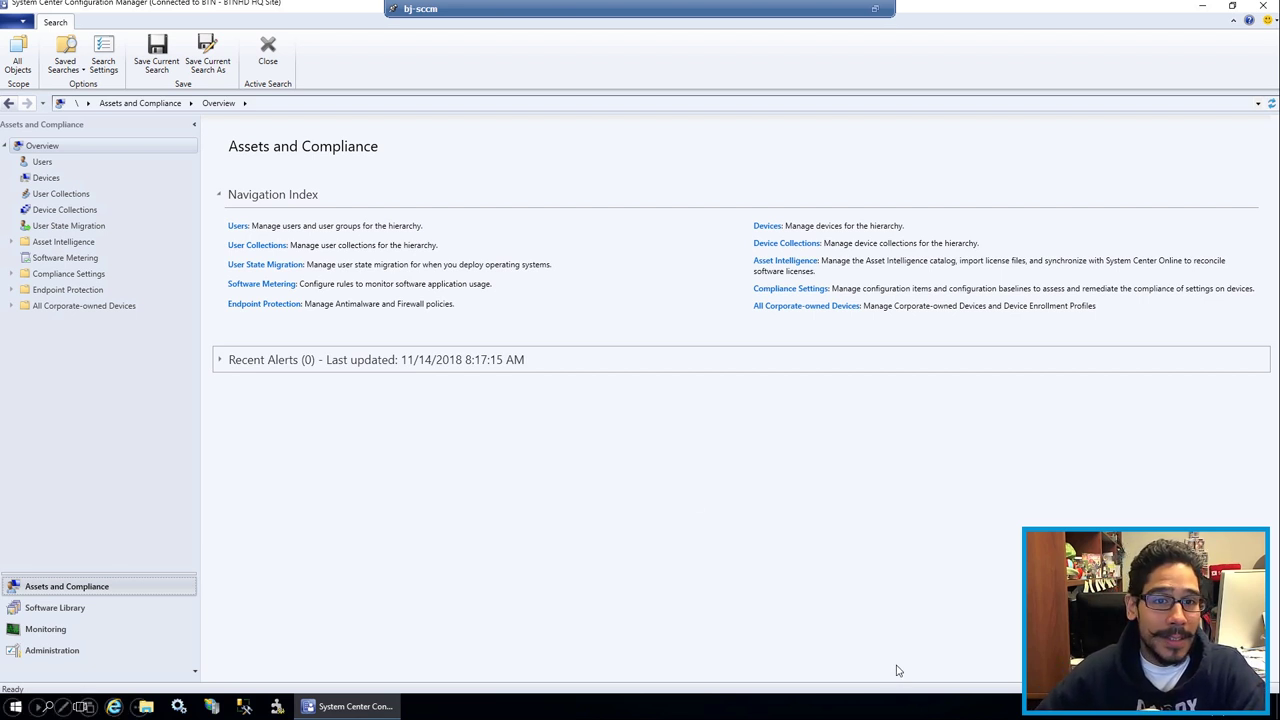
Step: Start the Office 365 Installer wizard from Office 365 Client Management in the Software Library
left_click(90, 607)
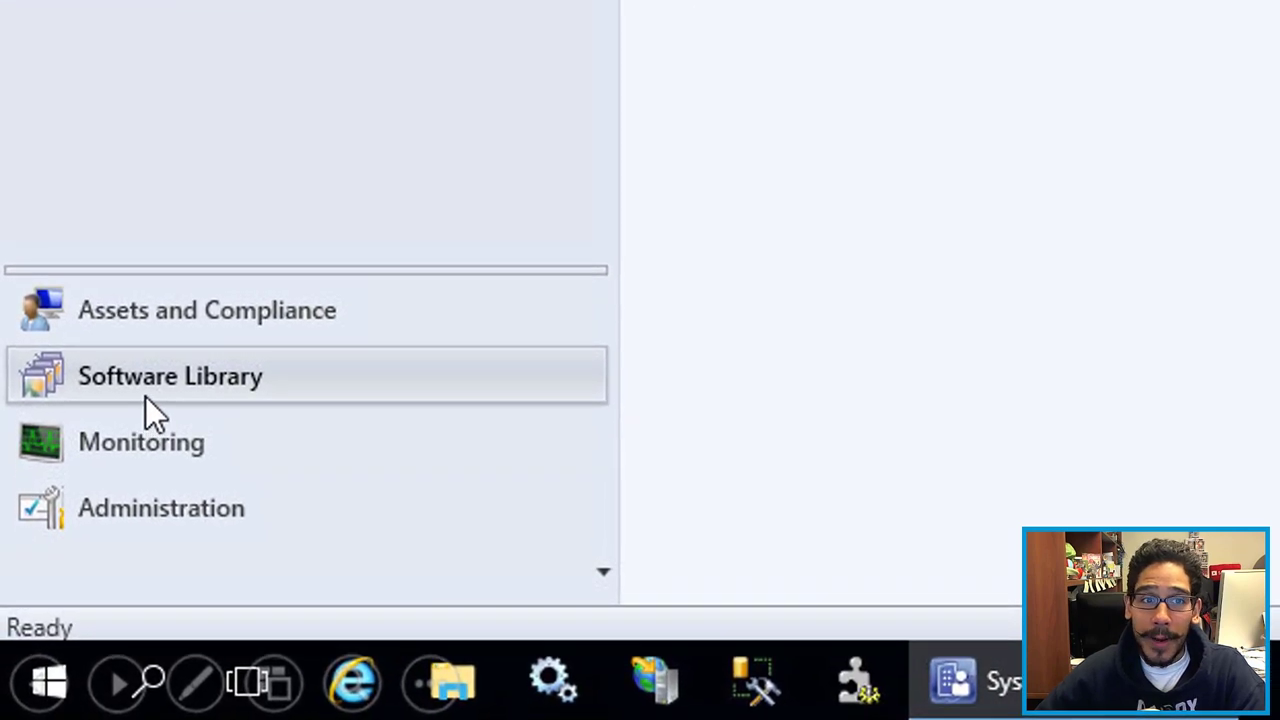
left_click(236, 380)
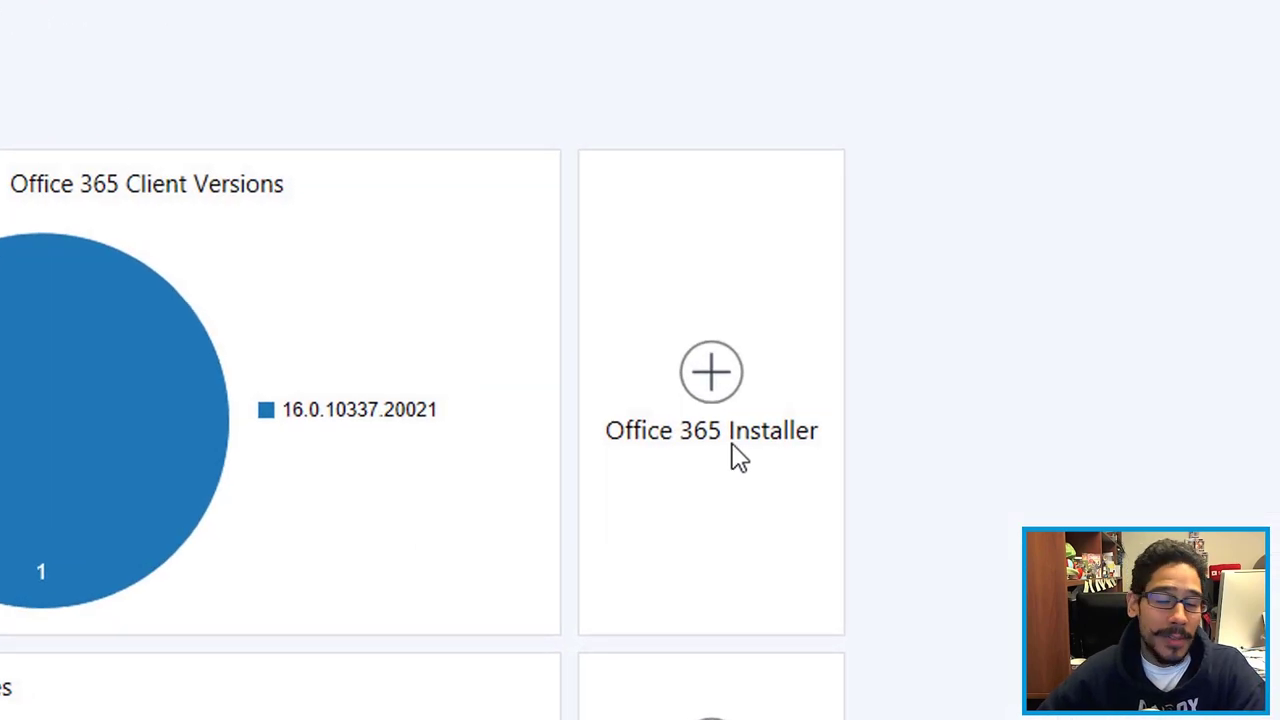
left_click(778, 463)
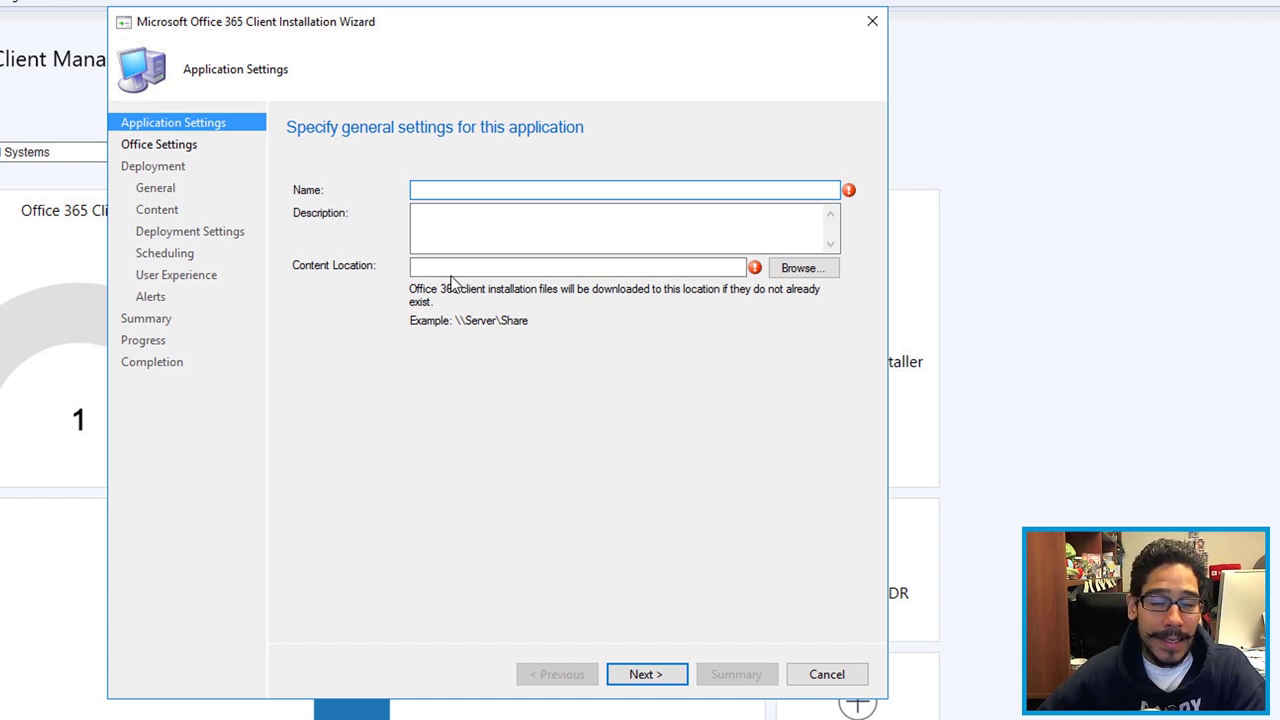
Step: Name the application "Office 365 Installation App", set its content location to \\bj-sccm\sources\O365, and continue to the Office settings
type("Office 365 Installation App")
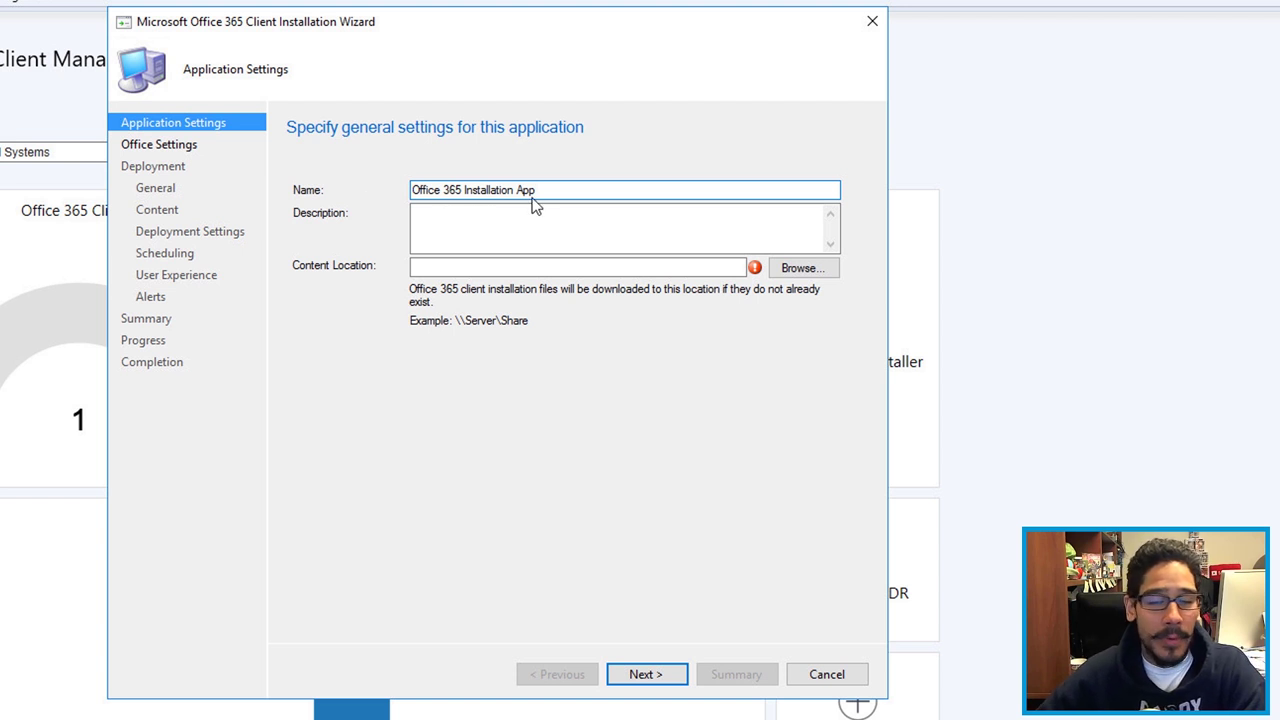
key("alt+Tab")
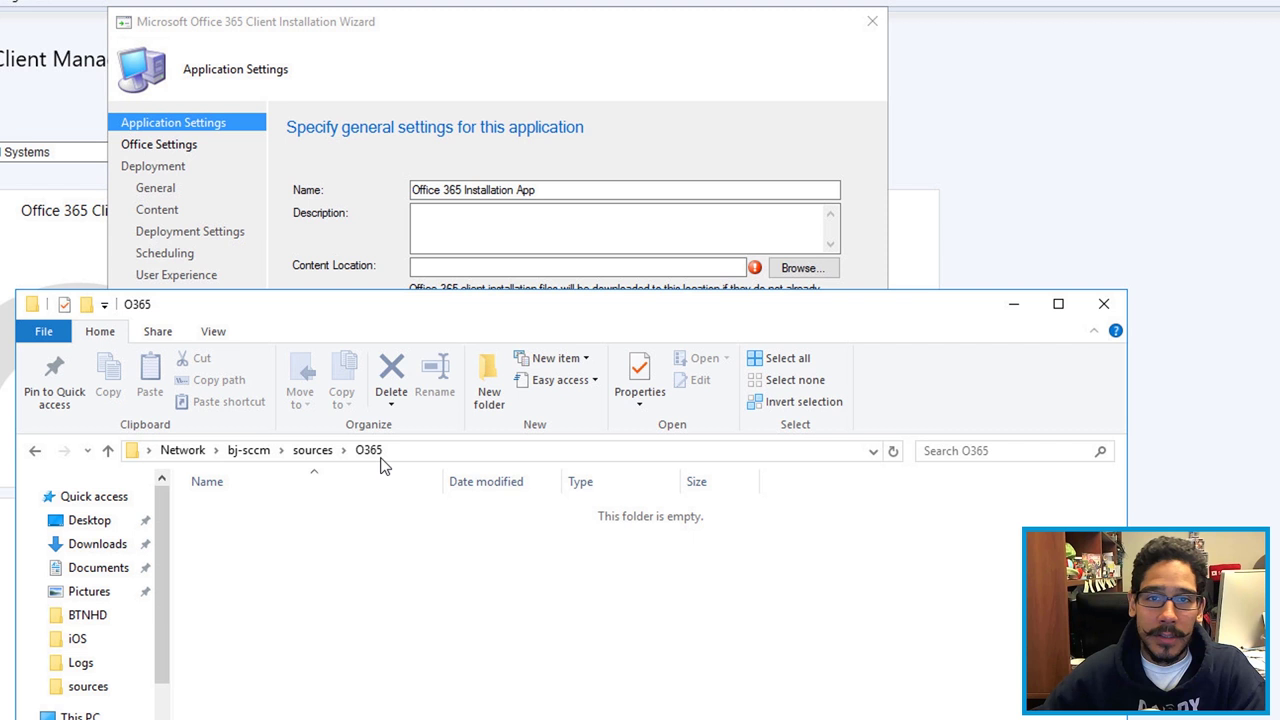
type("\\\\bj-sccm\\sources\\O365")
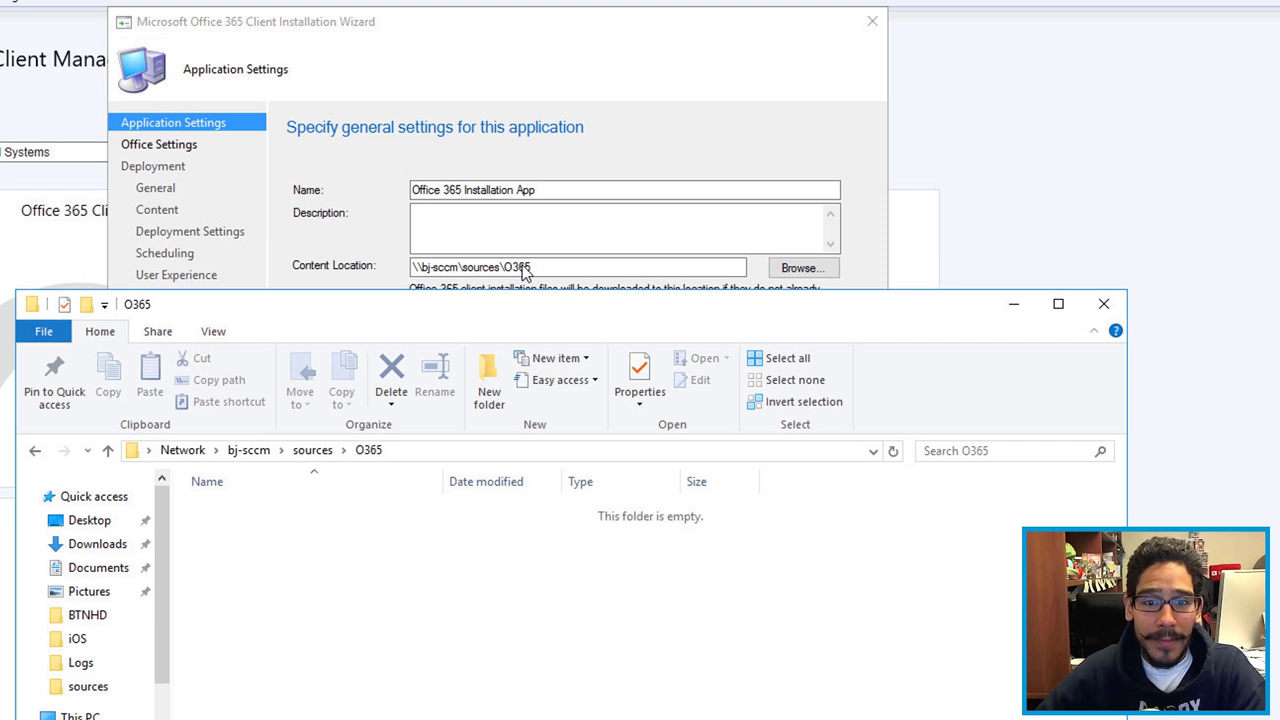
key("alt+F4")
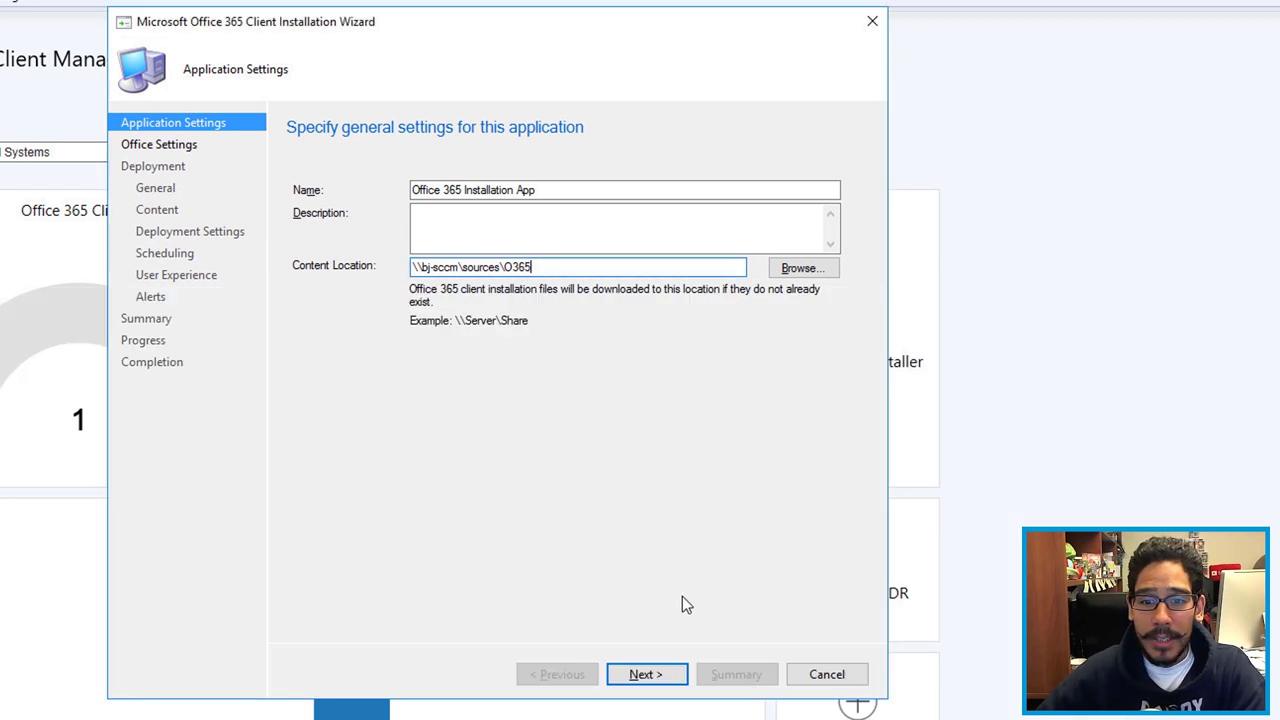
key("Return")
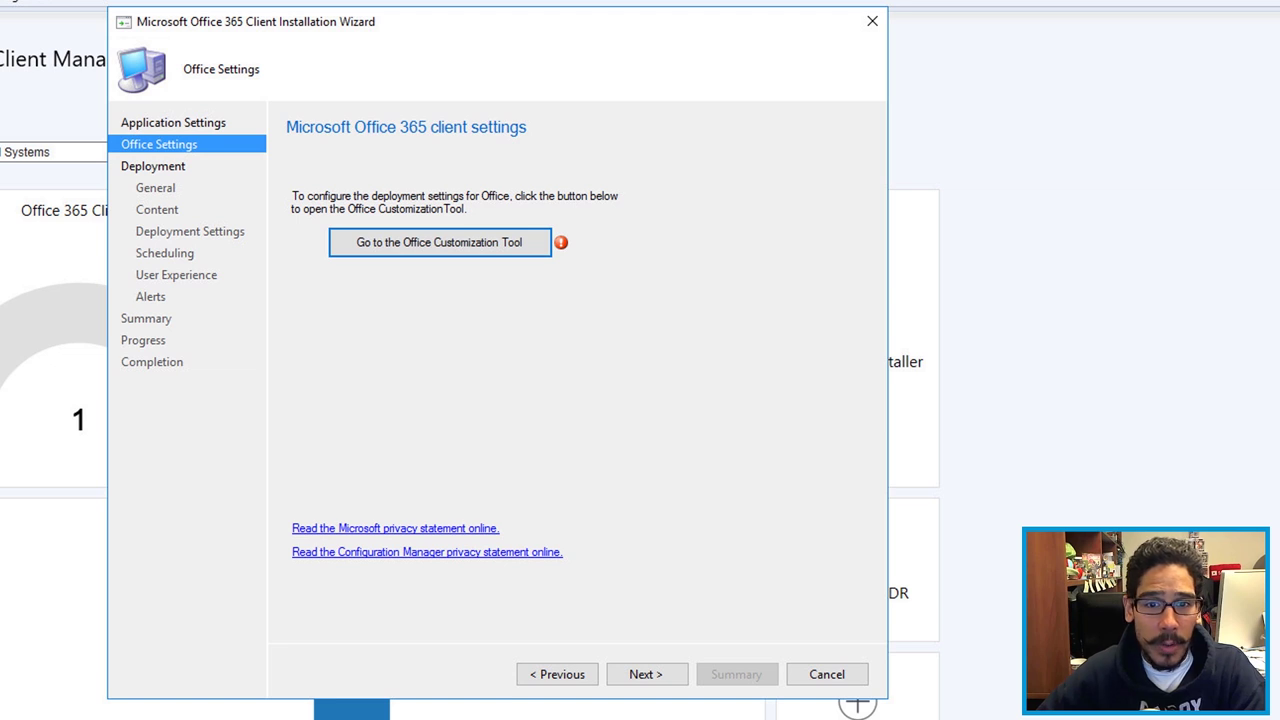
Step: In the Office Customization Tool, add the 64-bit Office 365 ProPlus suite with OneNote 2016 excluded
left_click(546, 236)
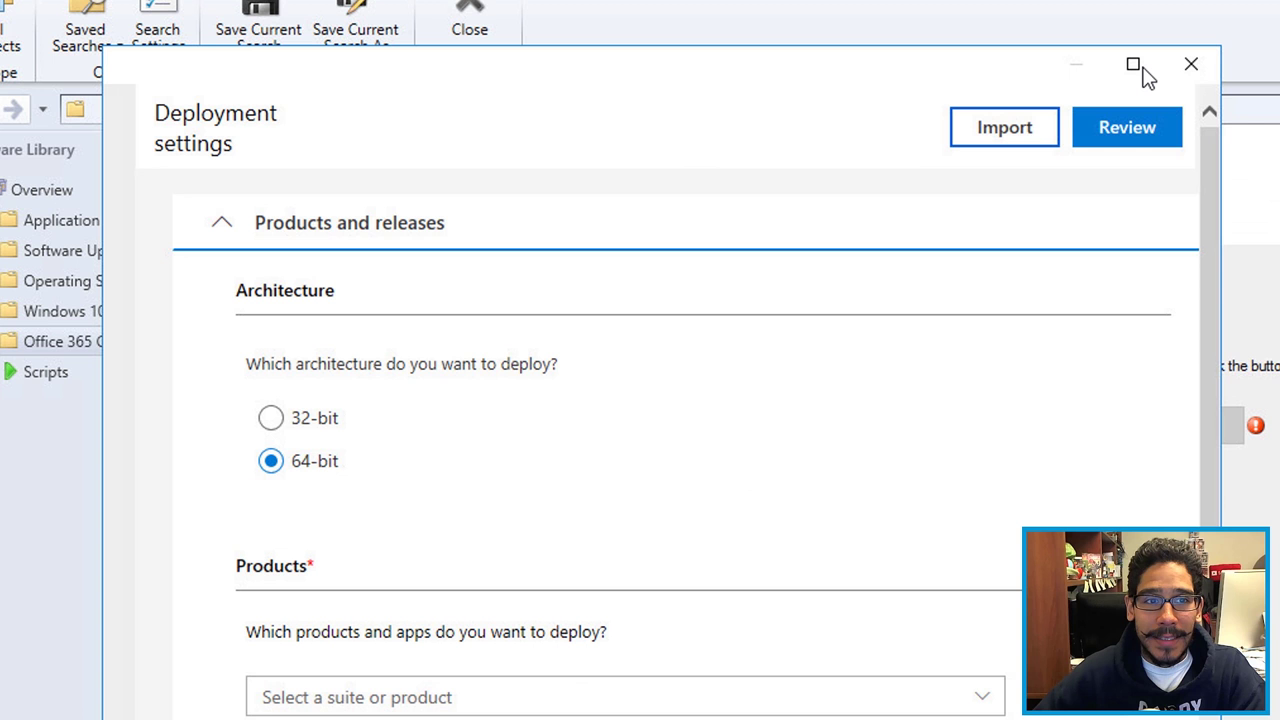
left_click(849, 29)
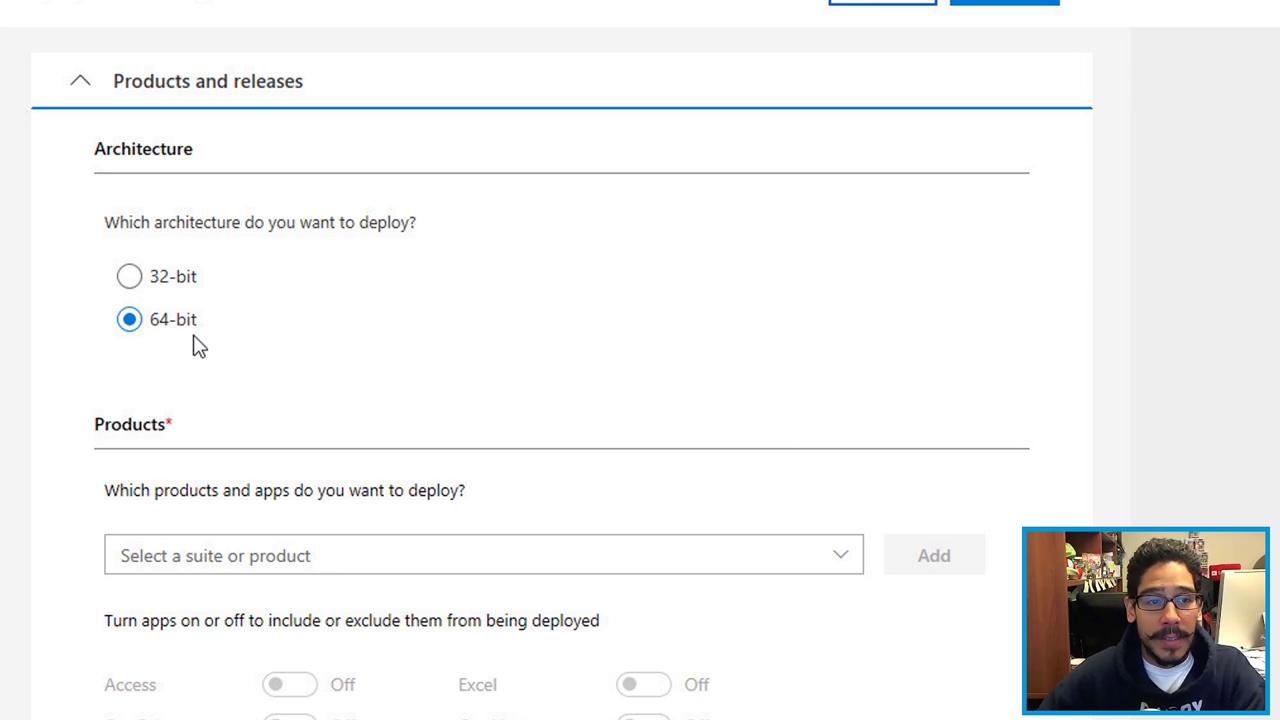
key("alt+Down")
scroll(198, 333, "down", 4)
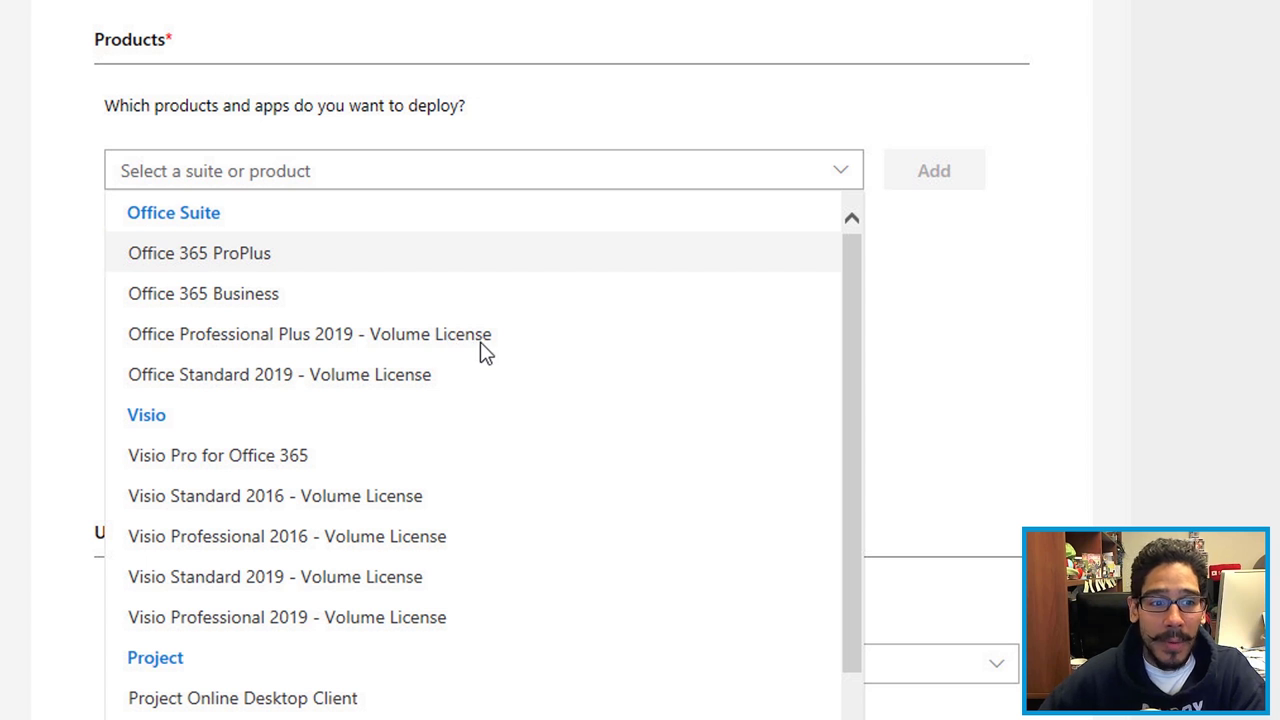
key("Return")
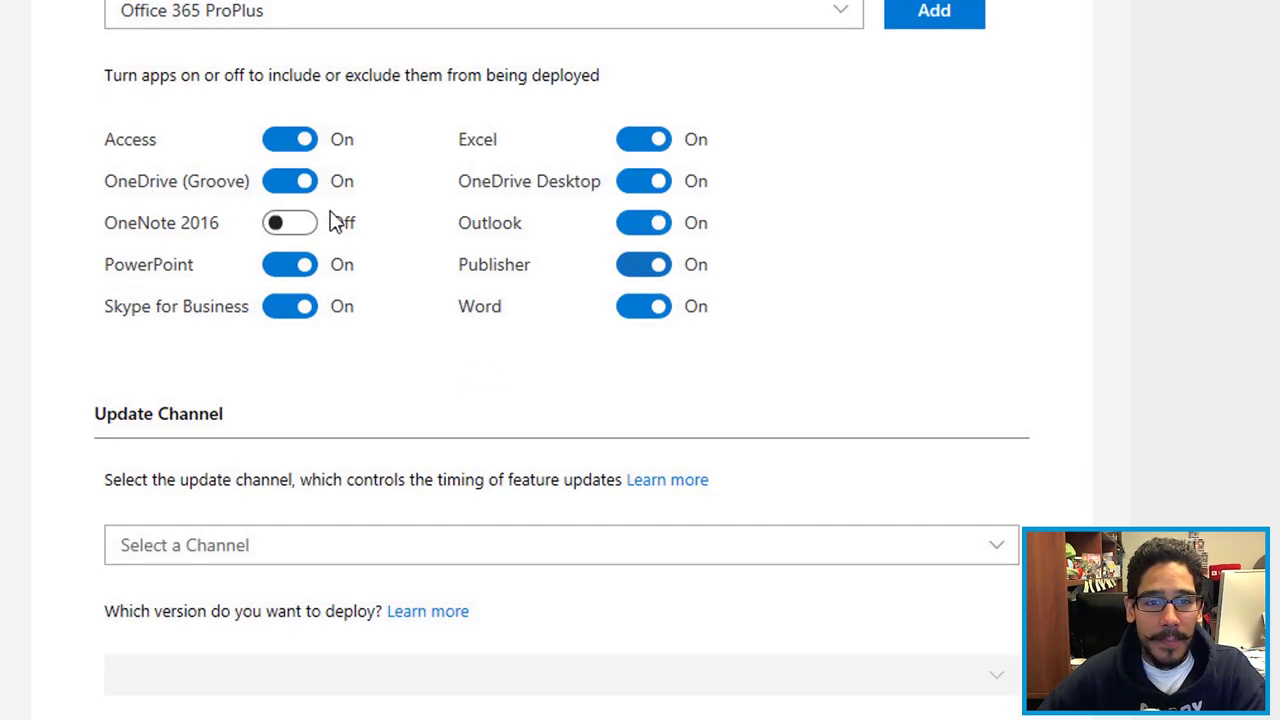
left_click(935, 12)
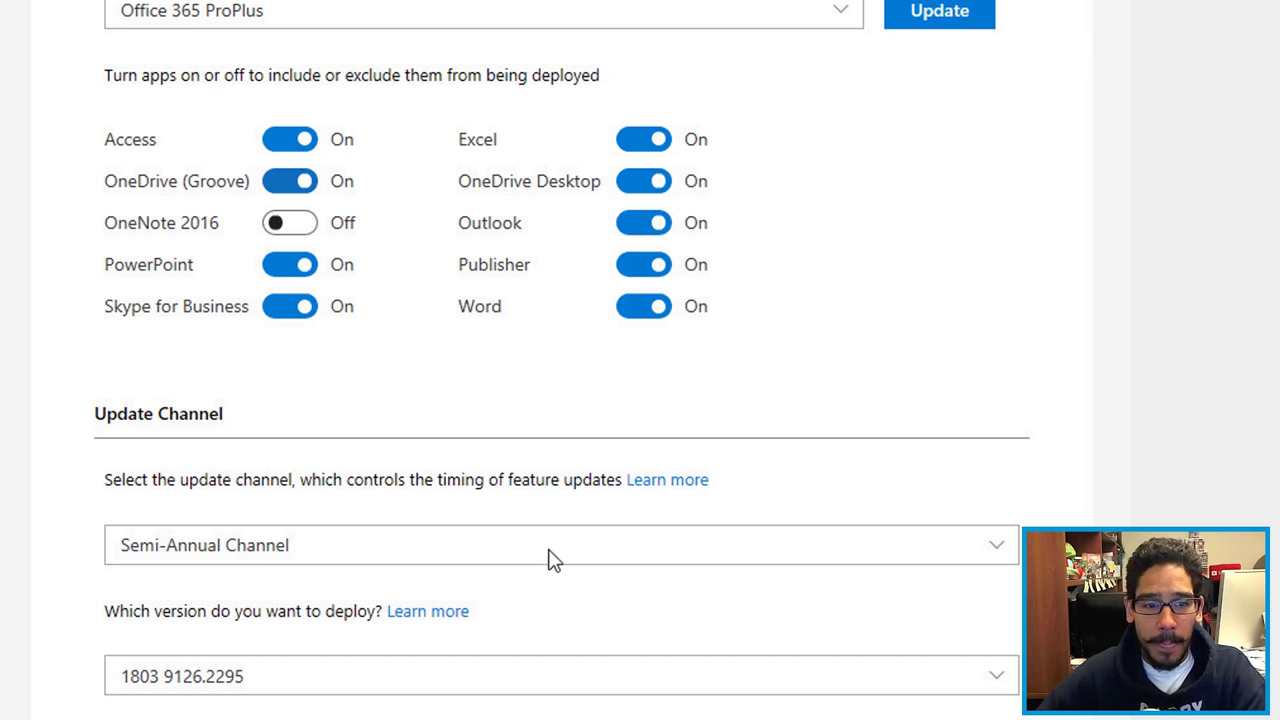
Step: Select version 1803 9126.2295 of the Semi-Annual Channel for deployment and continue to the language settings
left_click(651, 551)
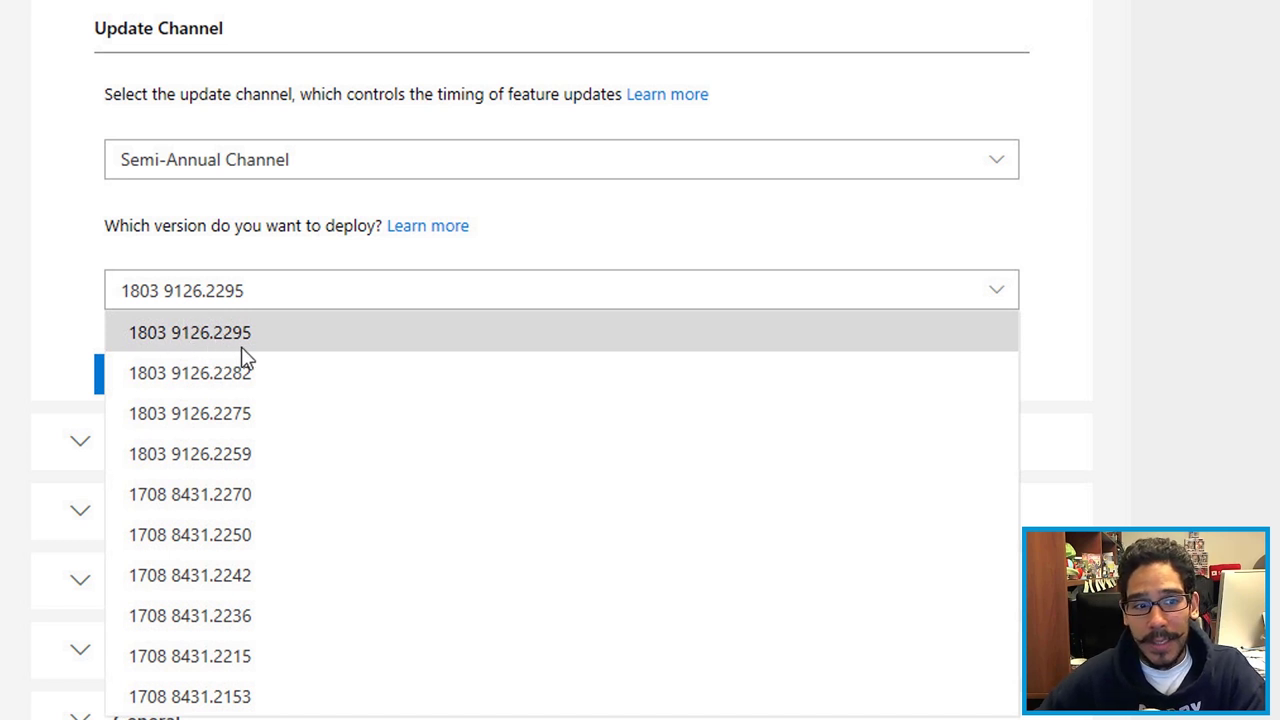
left_click(267, 343)
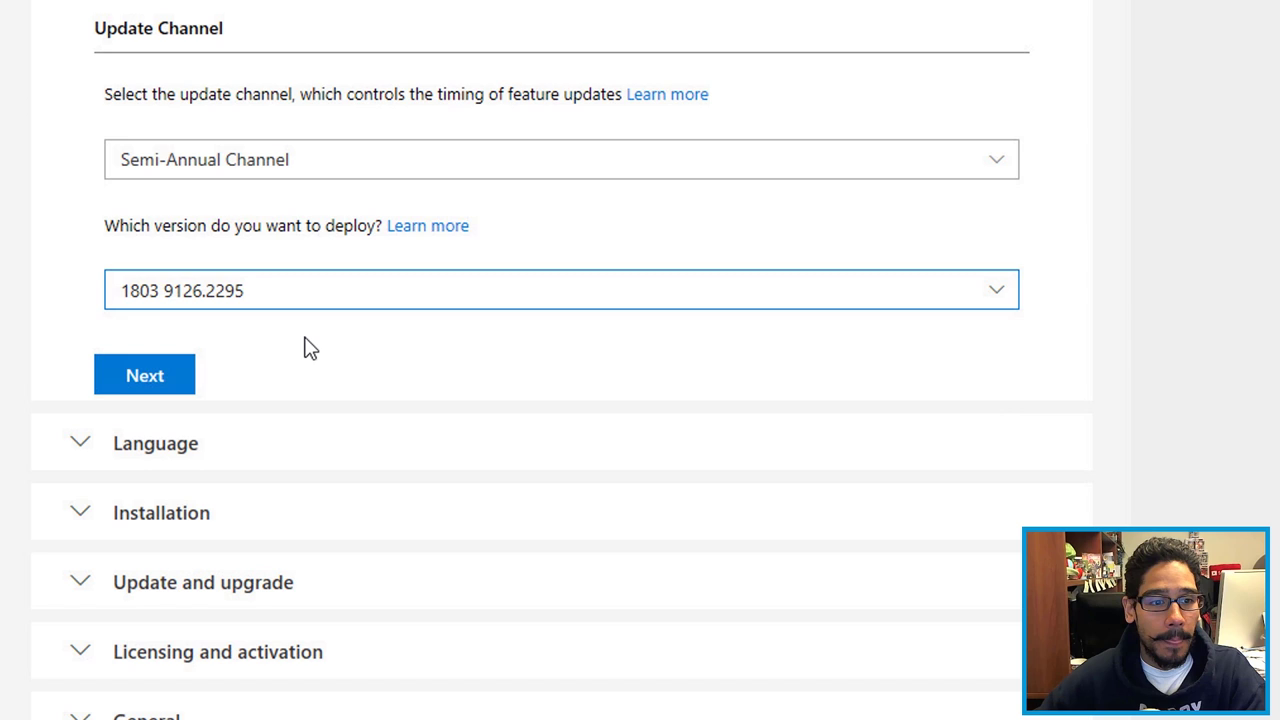
left_click(182, 380)
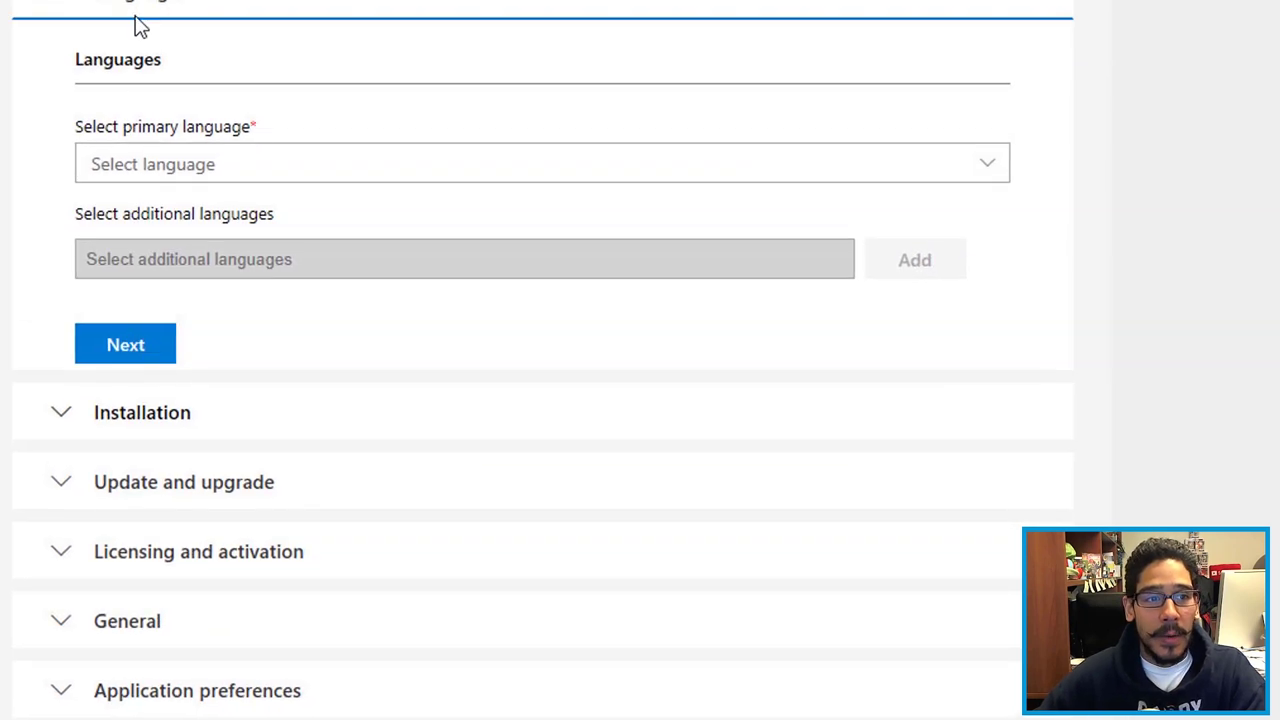
Step: Set the primary language to English (United States) and continue to the installation options
left_click(215, 164)
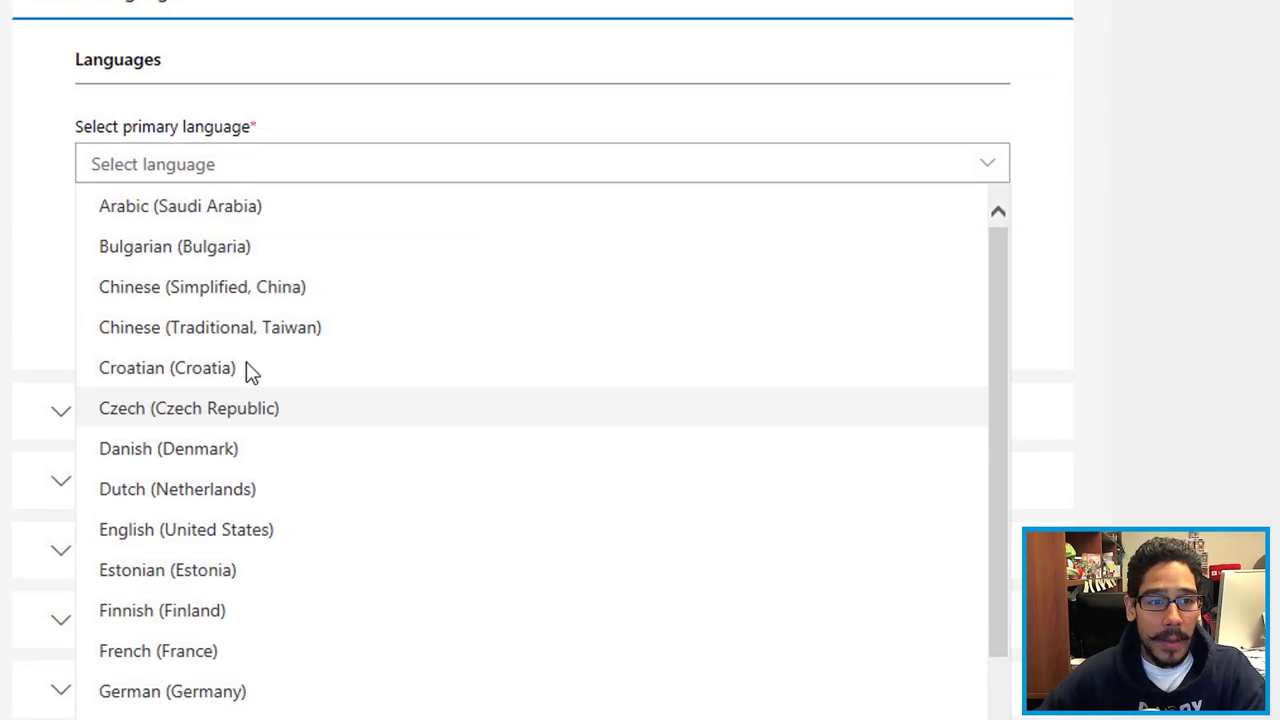
type("e")
key("Return")
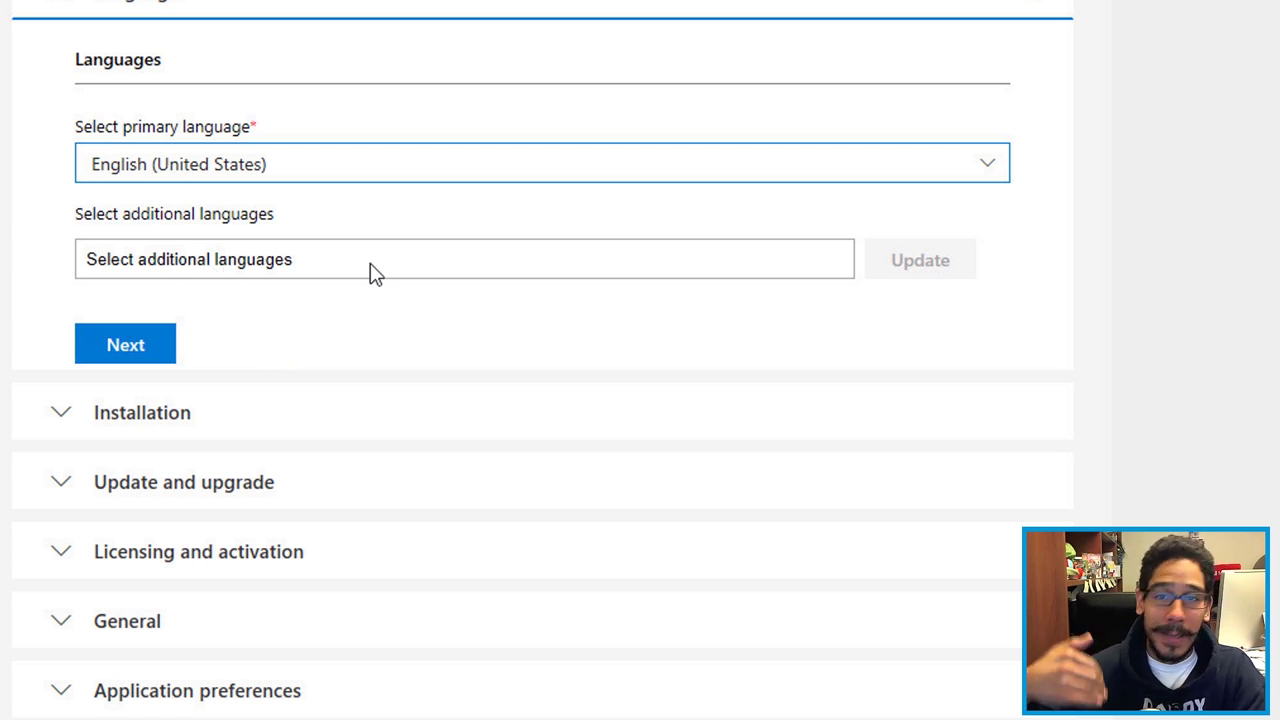
left_click(163, 356)
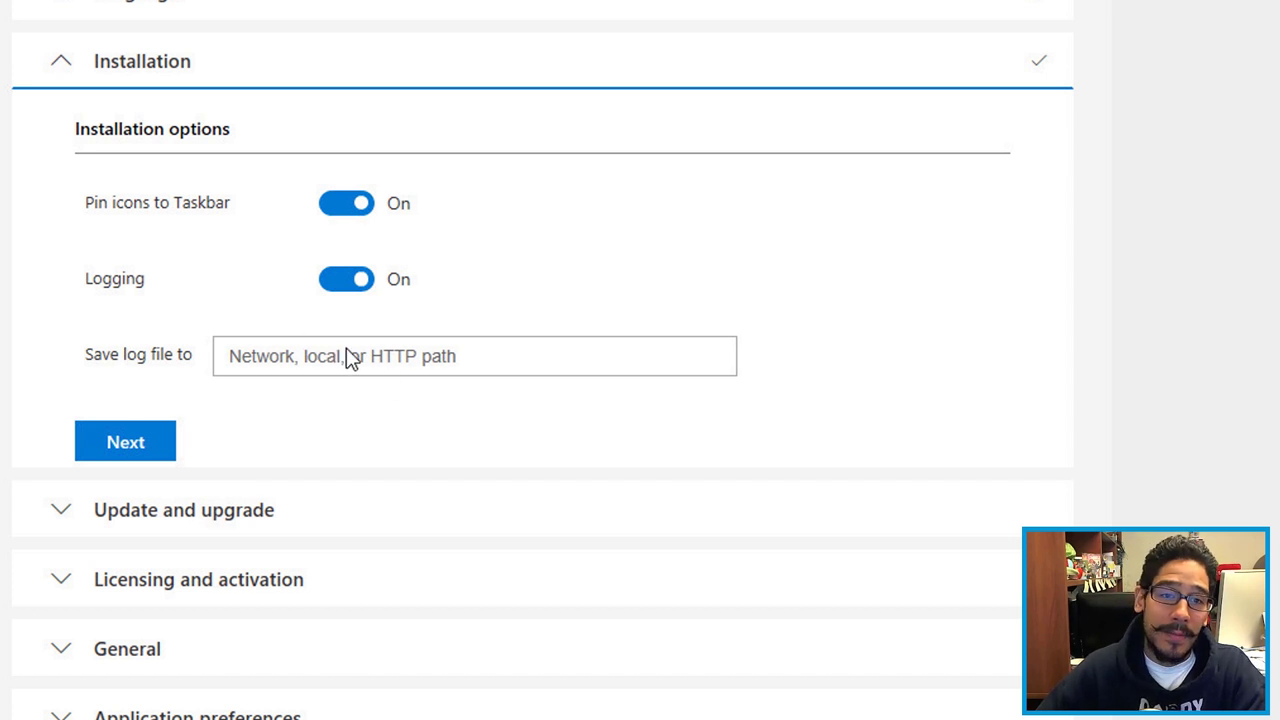
Step: Accept the installation and MSI upgrade options, and turn on automatic acceptance of the EULA
key("Return")
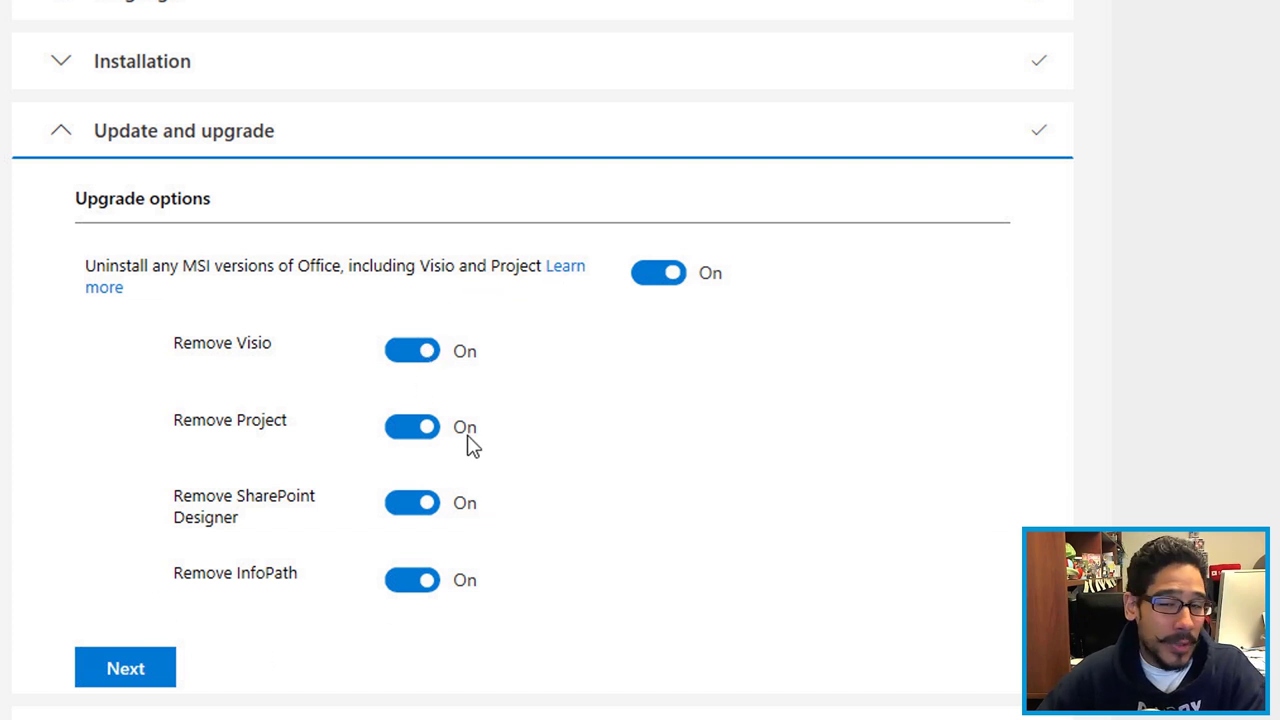
left_click(160, 669)
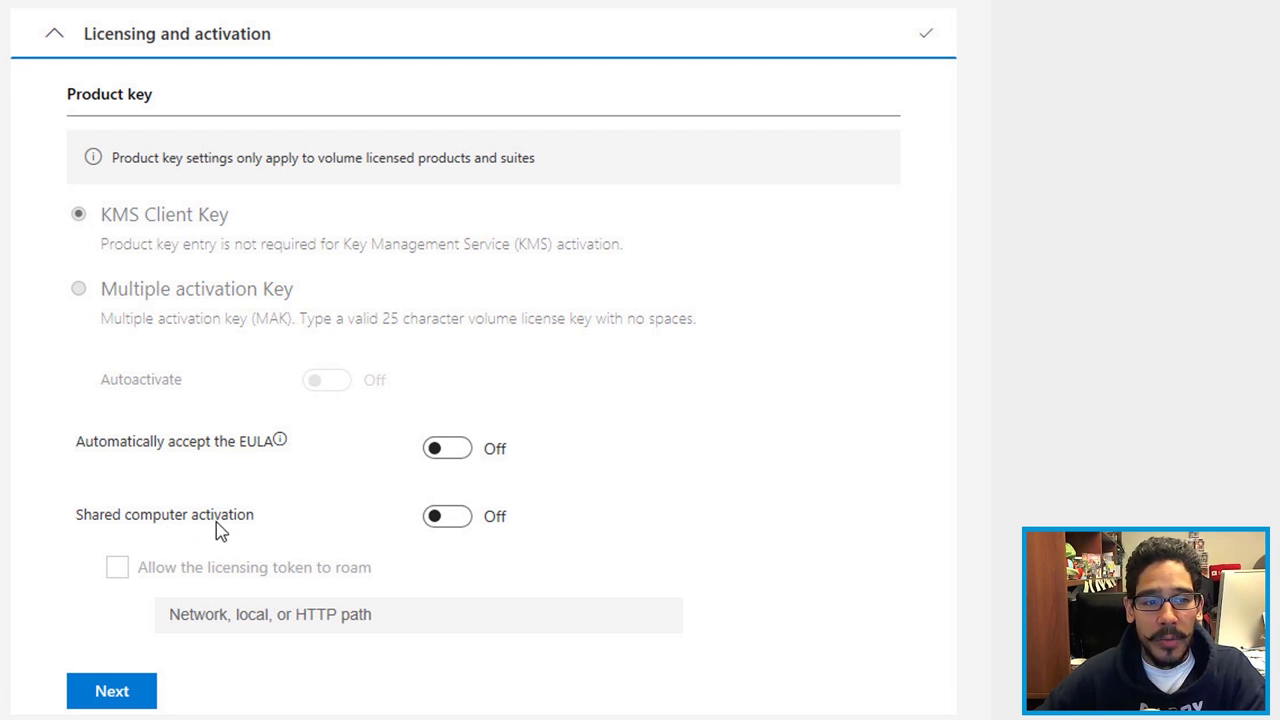
left_click(476, 452)
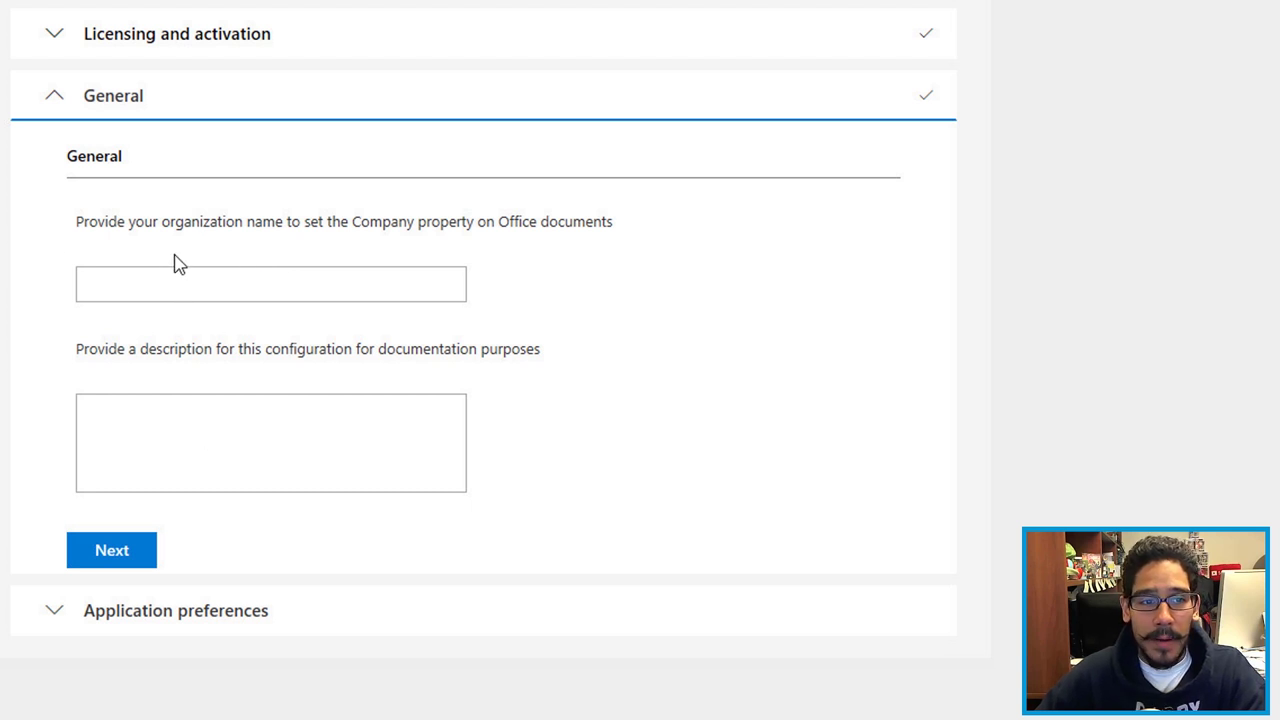
Step: Enter BTNHD as the organization name and submit the Office deployment configuration
left_click(191, 291)
type("BTNHD")
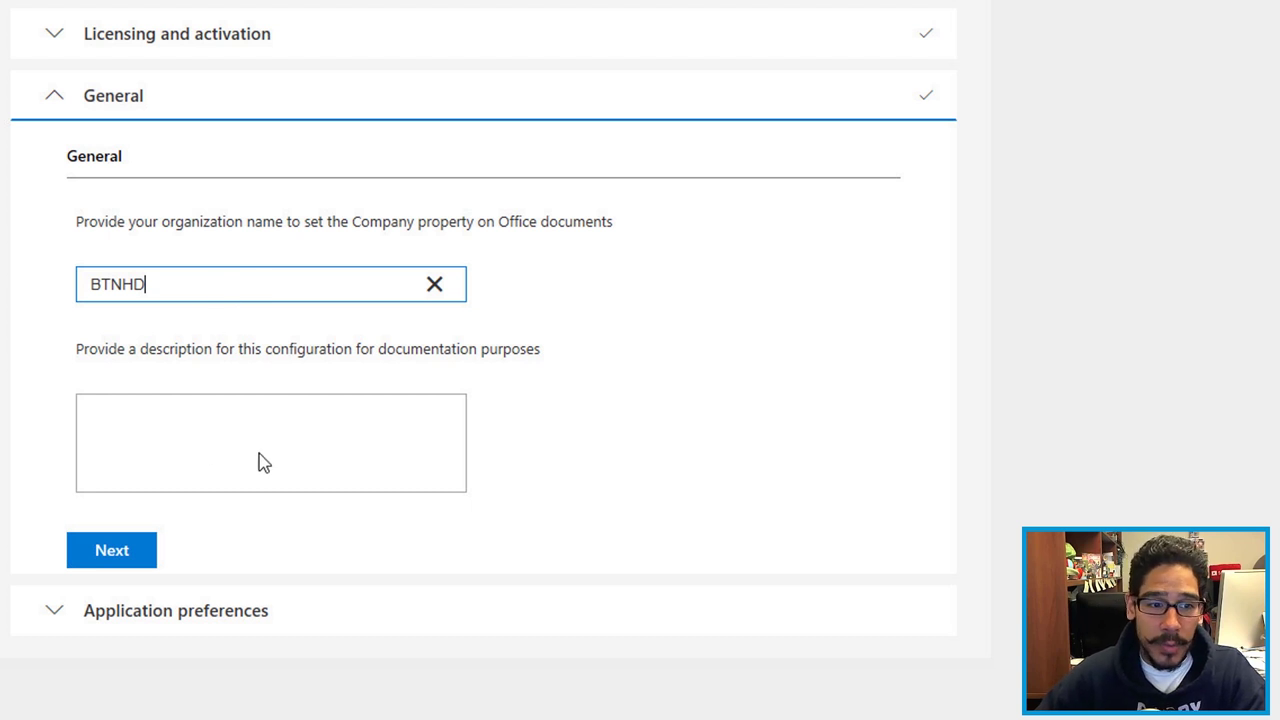
left_click(141, 562)
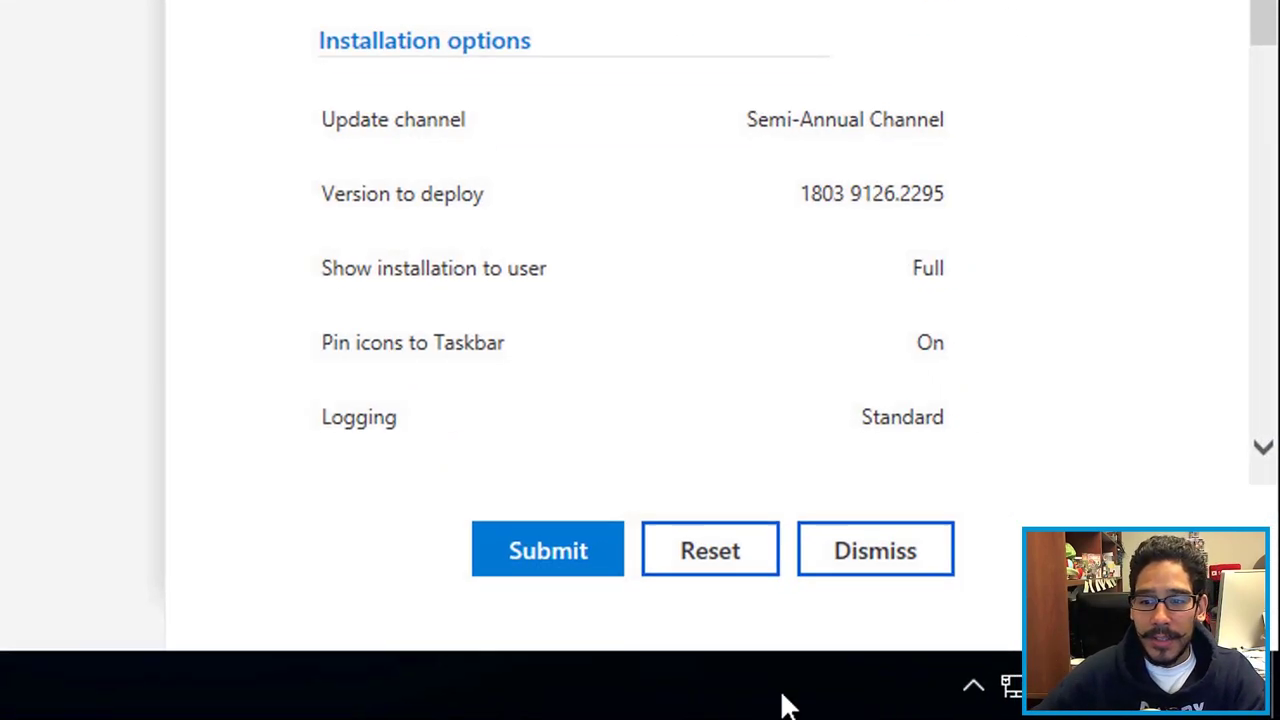
left_click(495, 562)
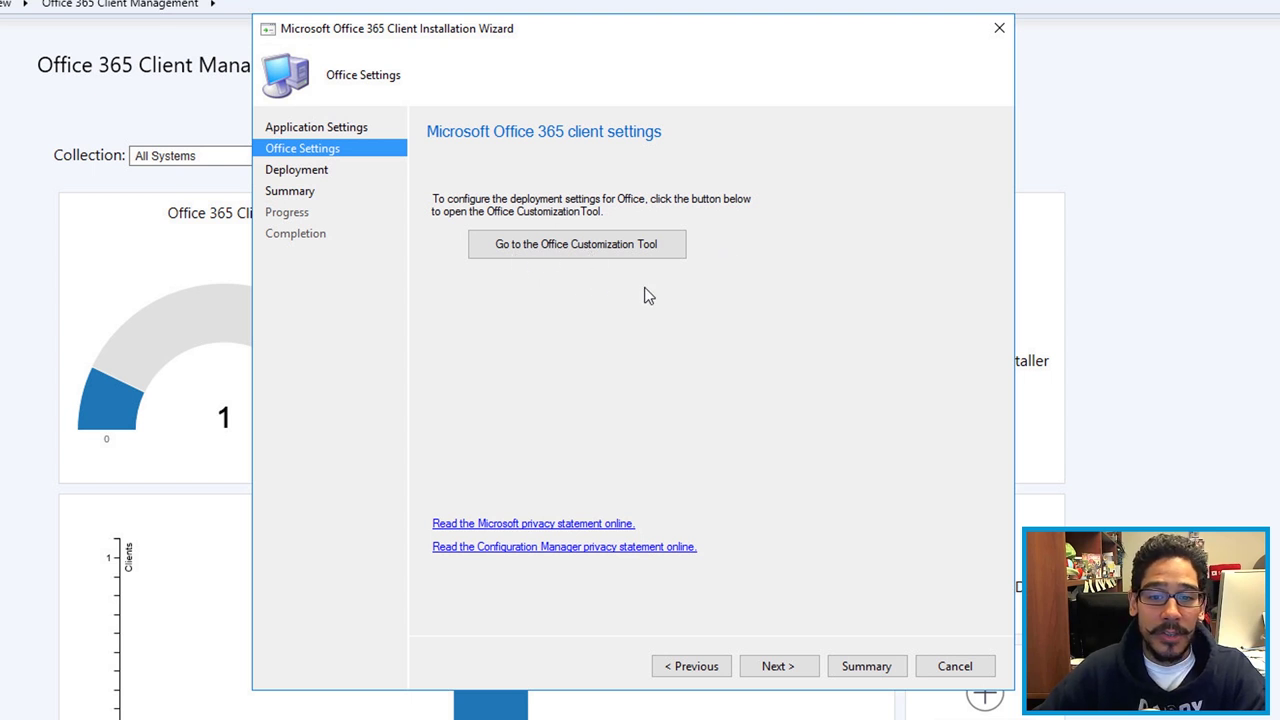
Step: Complete the installation wizard with No chosen for deploying the application now, and close it
left_click(780, 672)
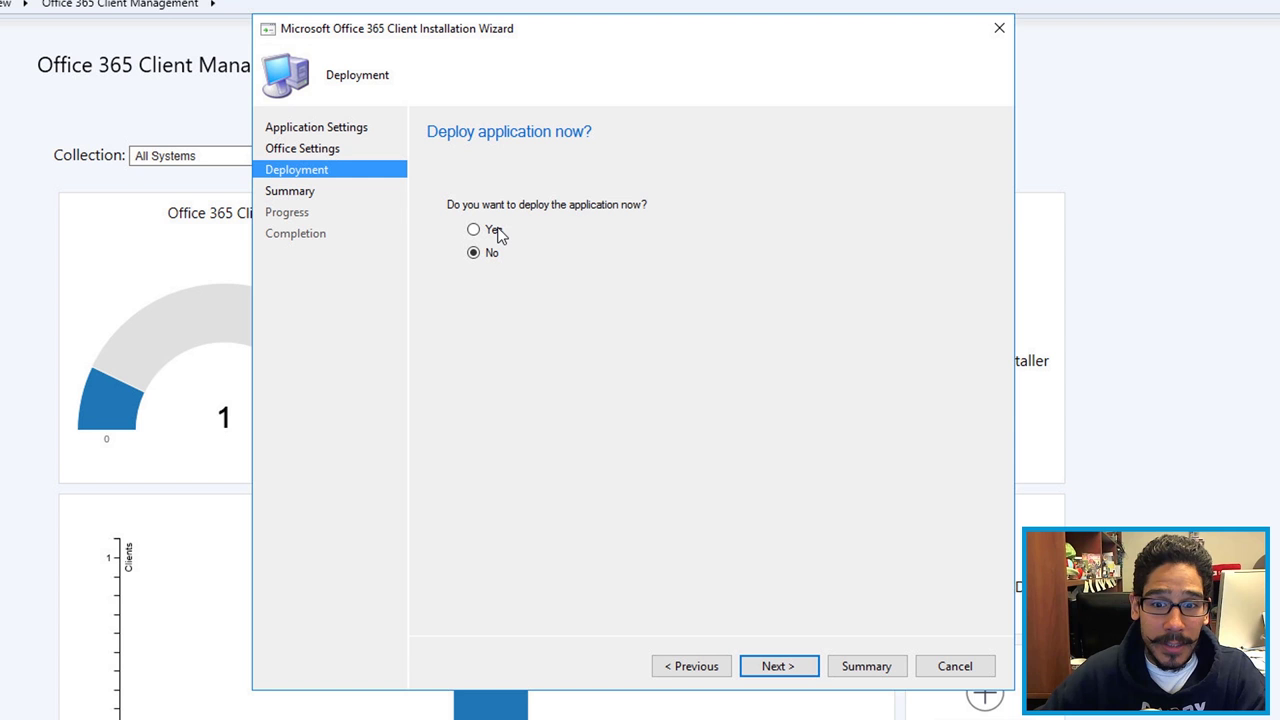
key("Return")
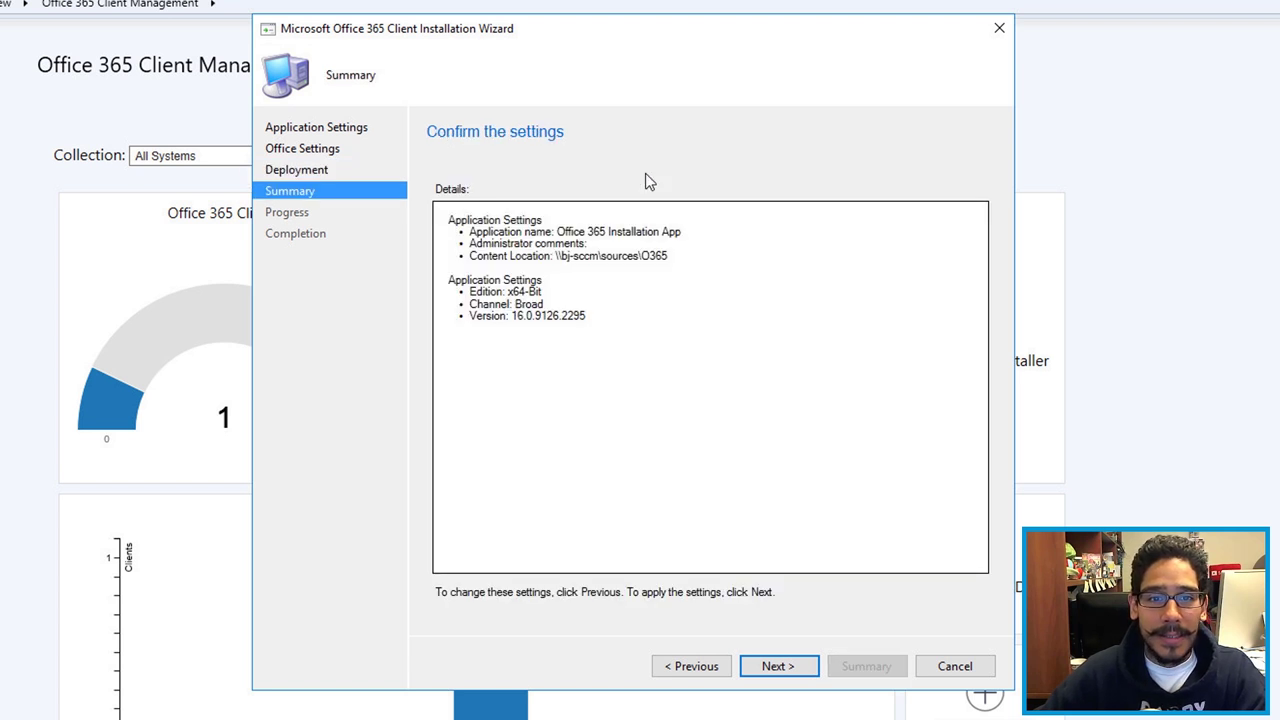
key("Return")
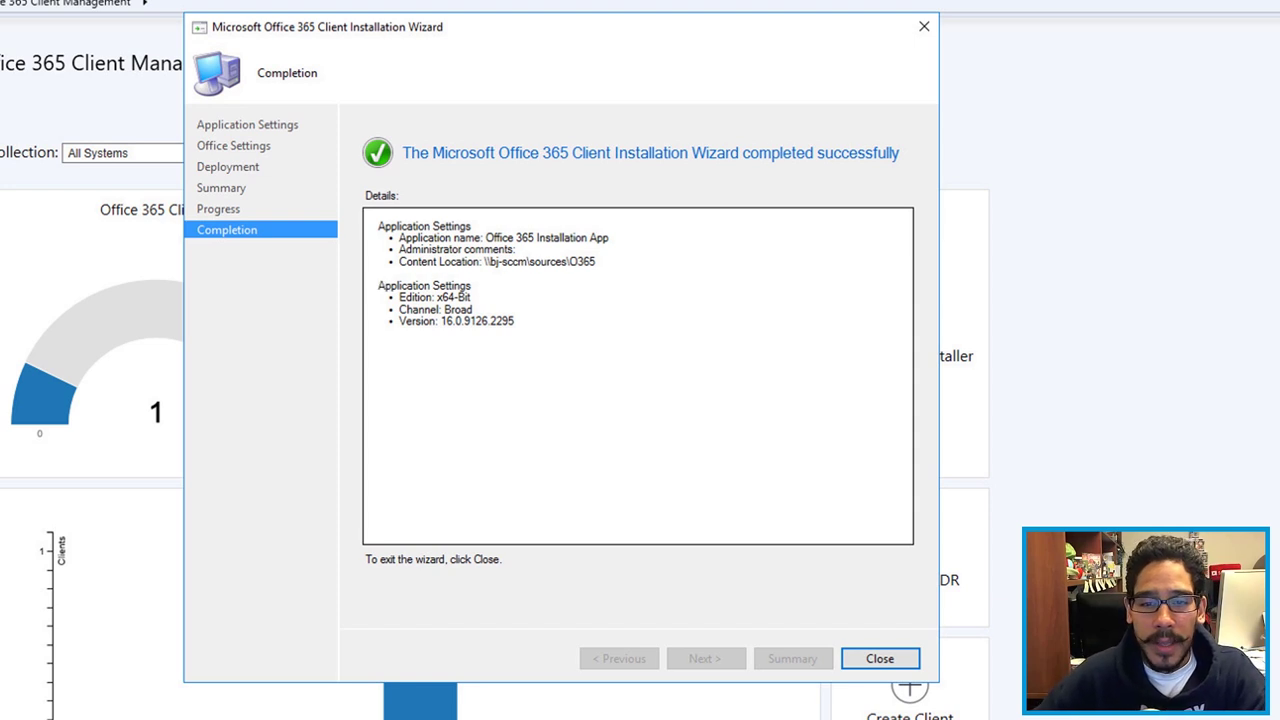
key("Return")
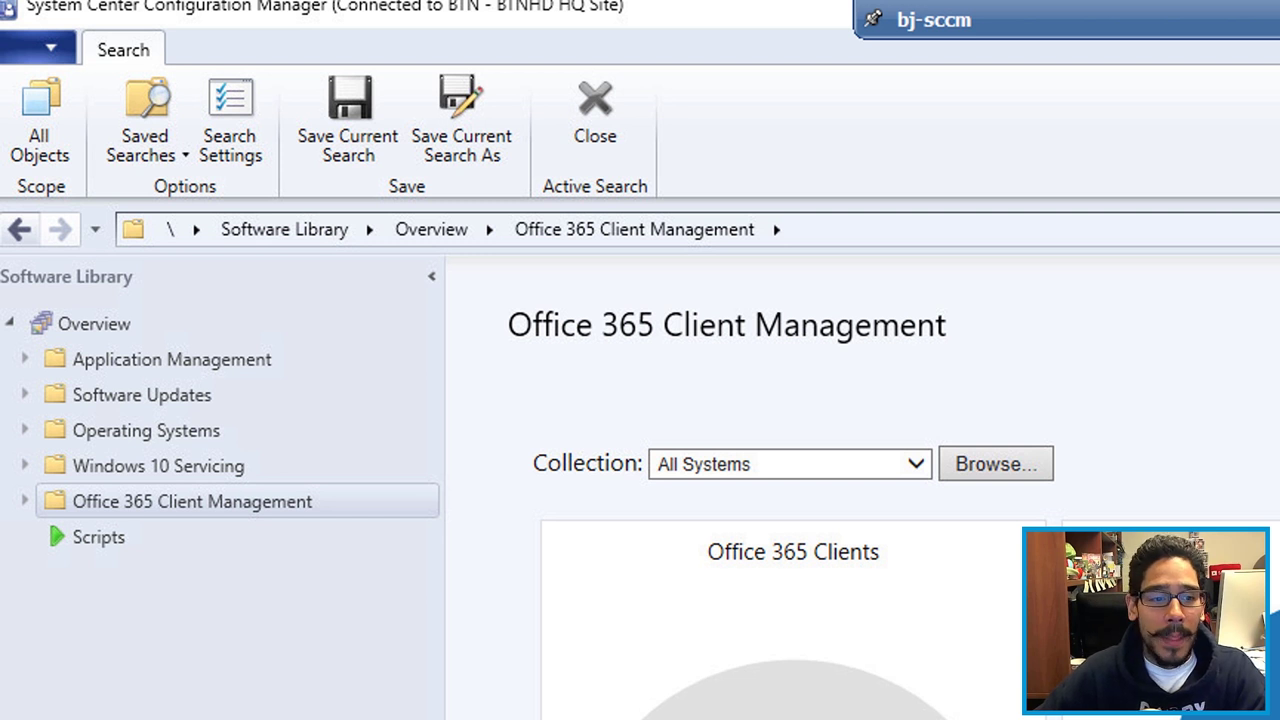
Step: Open the Applications list under Application Management in the Software Library
left_click(160, 359)
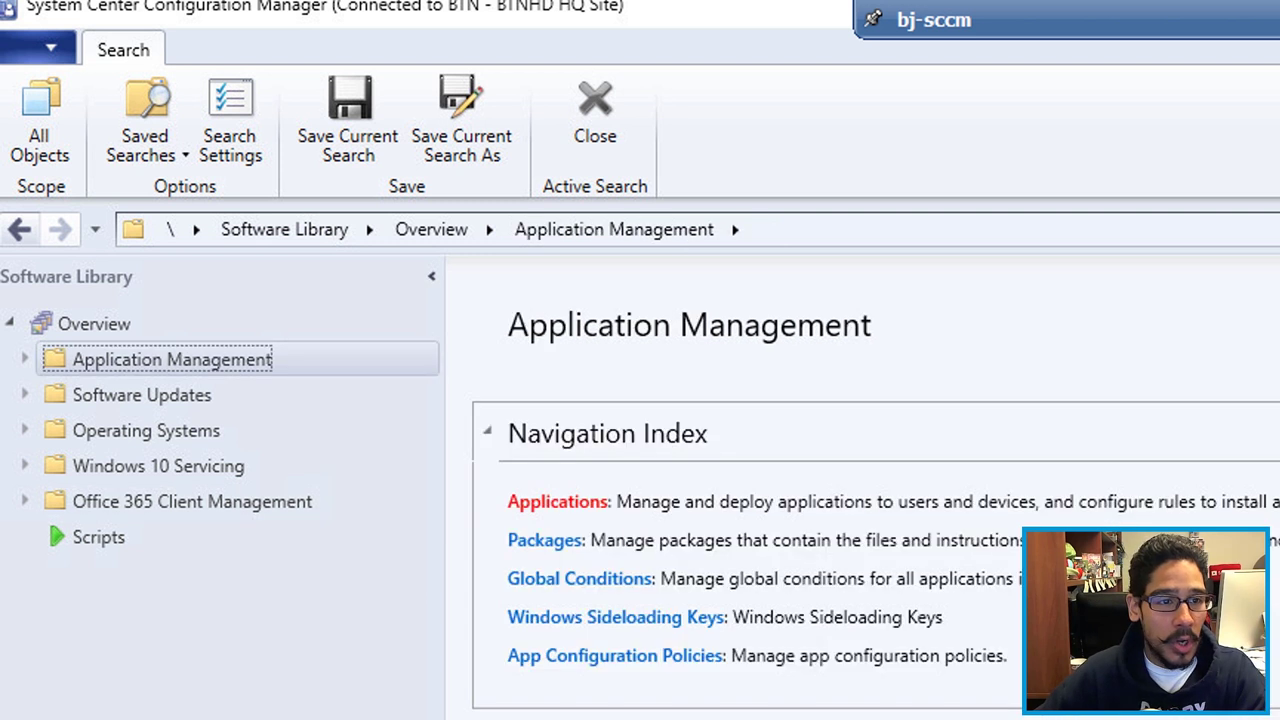
double_click(153, 365)
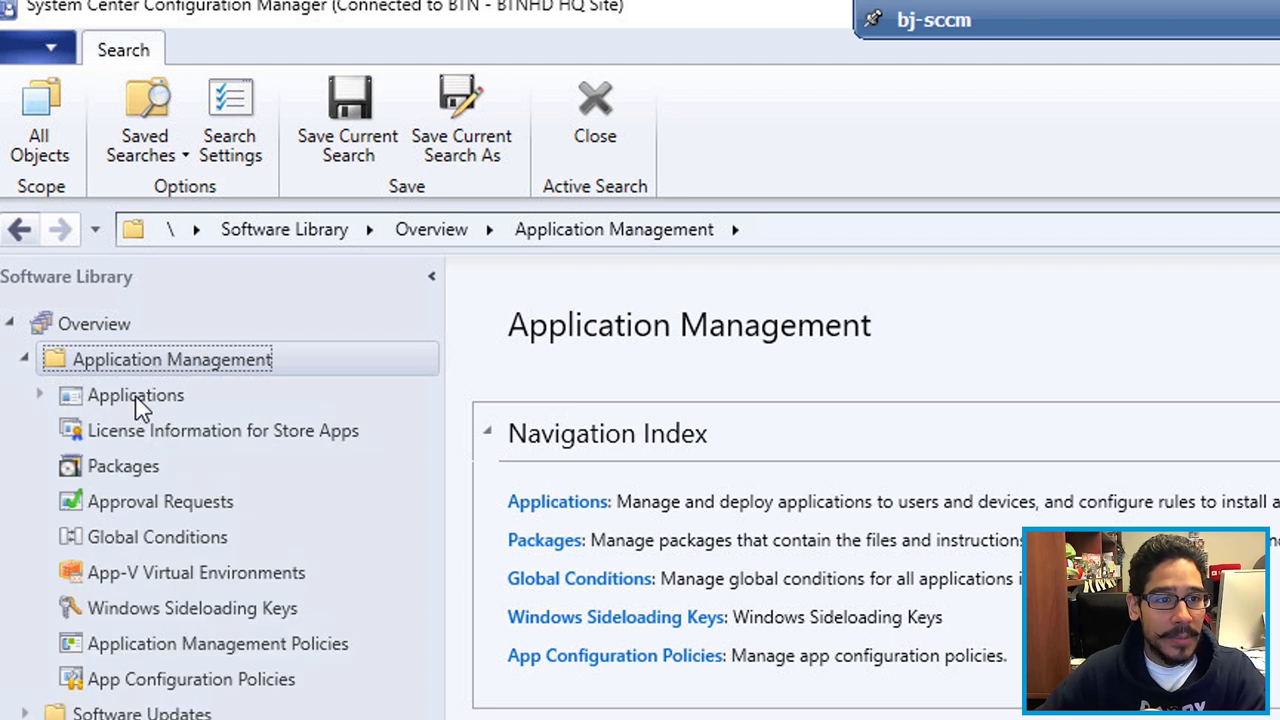
left_click(136, 397)
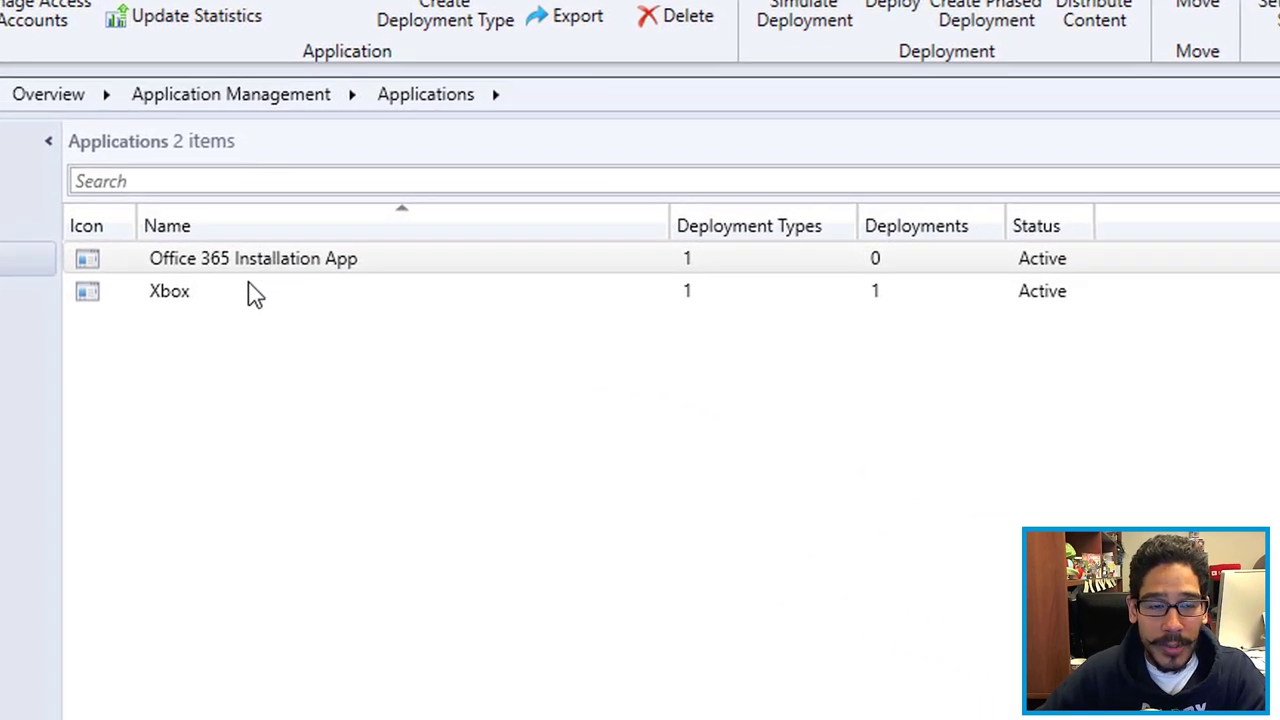